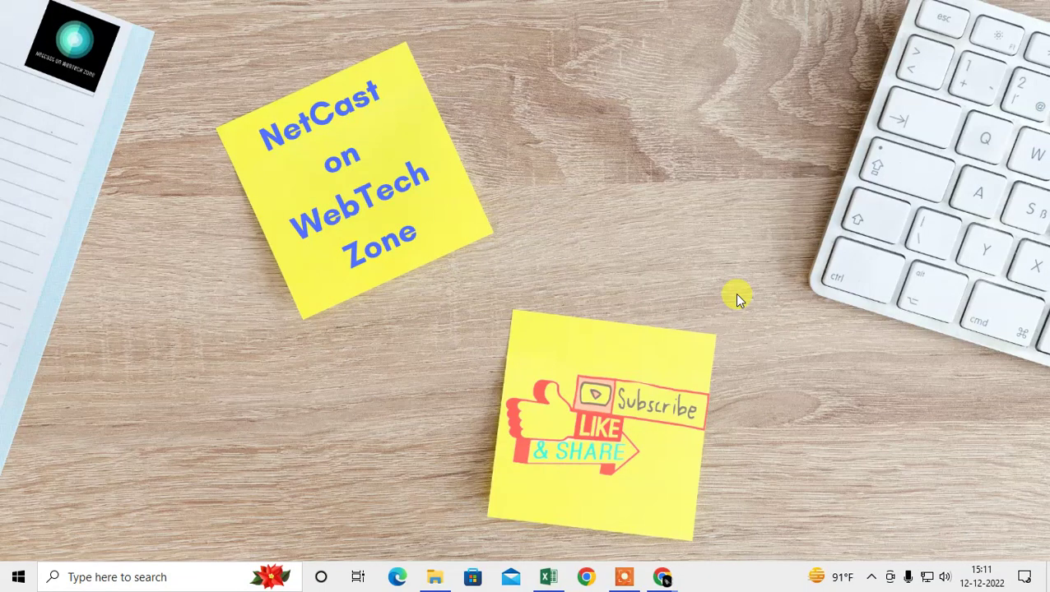
pyautogui.rightClick(499, 84)
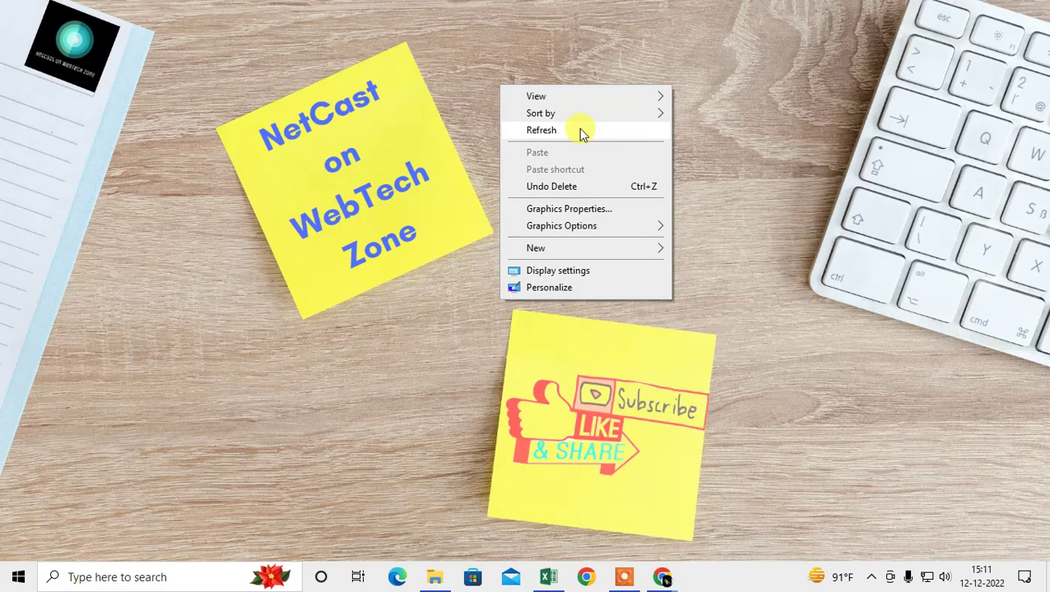
pyautogui.click(581, 134)
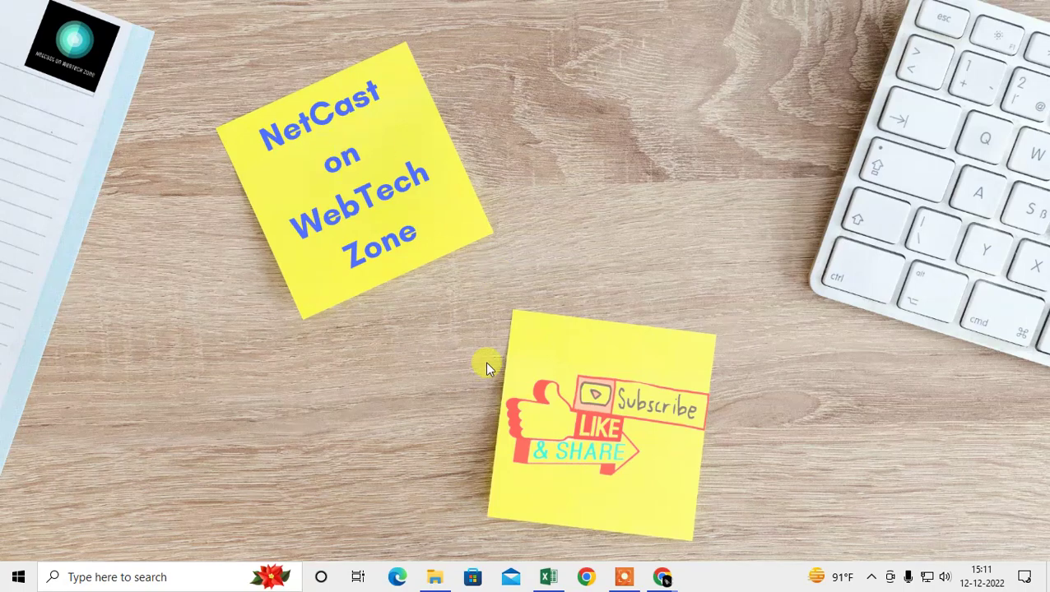
pyautogui.rightClick(565, 73)
pyautogui.click(613, 110)
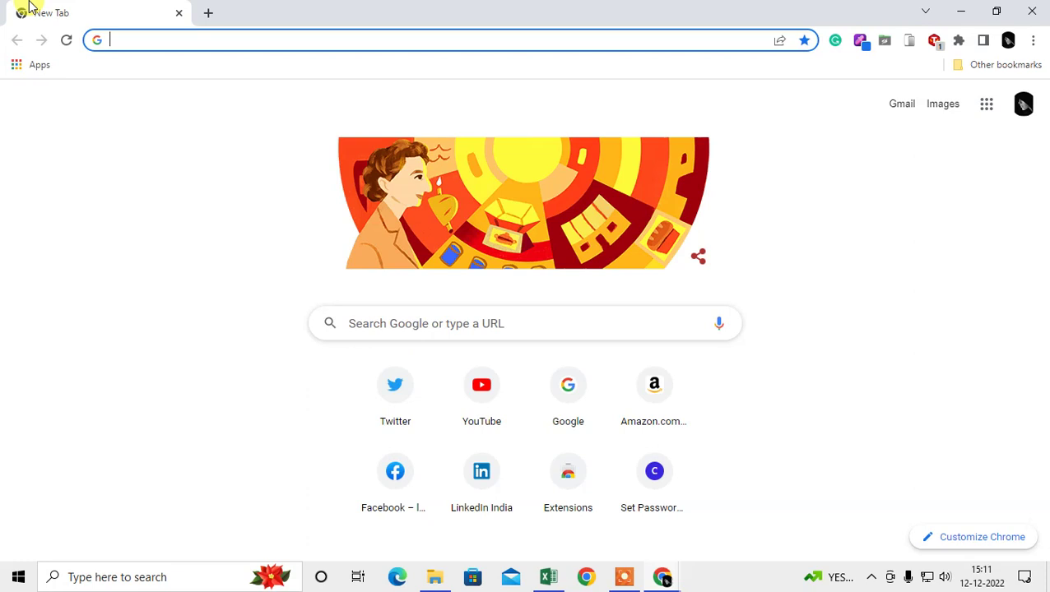
# Open the PDF documents page under the additional content settings of Chrome's site settings
pyautogui.click(1035, 41)
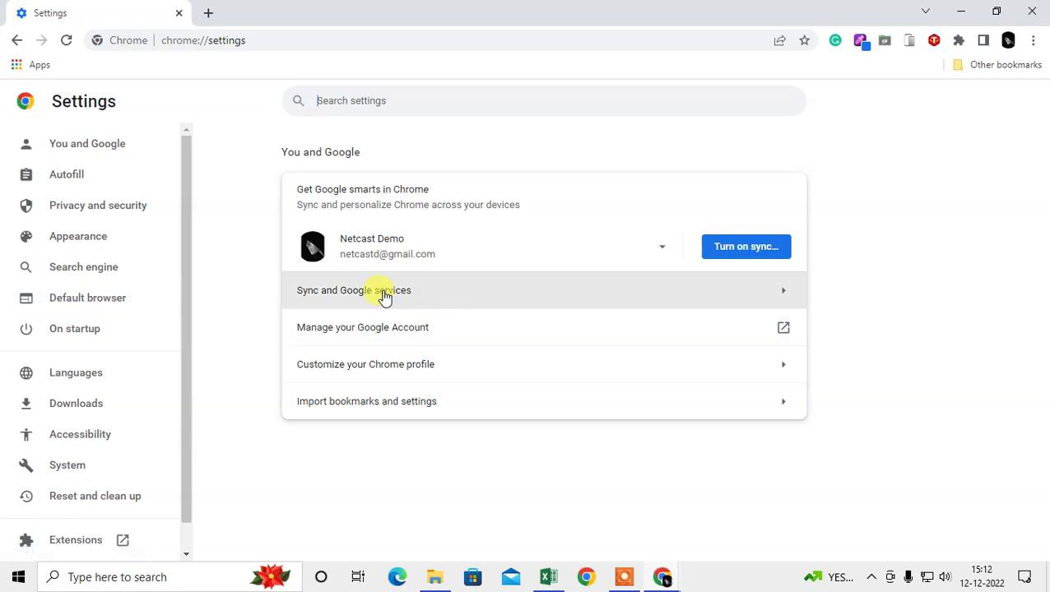
pyautogui.click(52, 213)
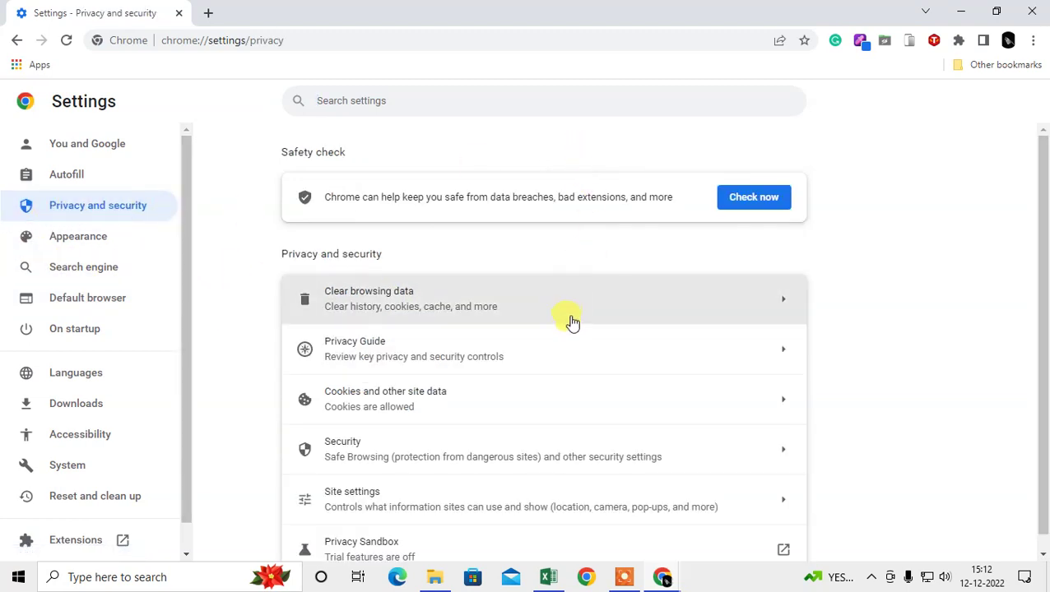
pyautogui.scroll(-1, 569, 321)
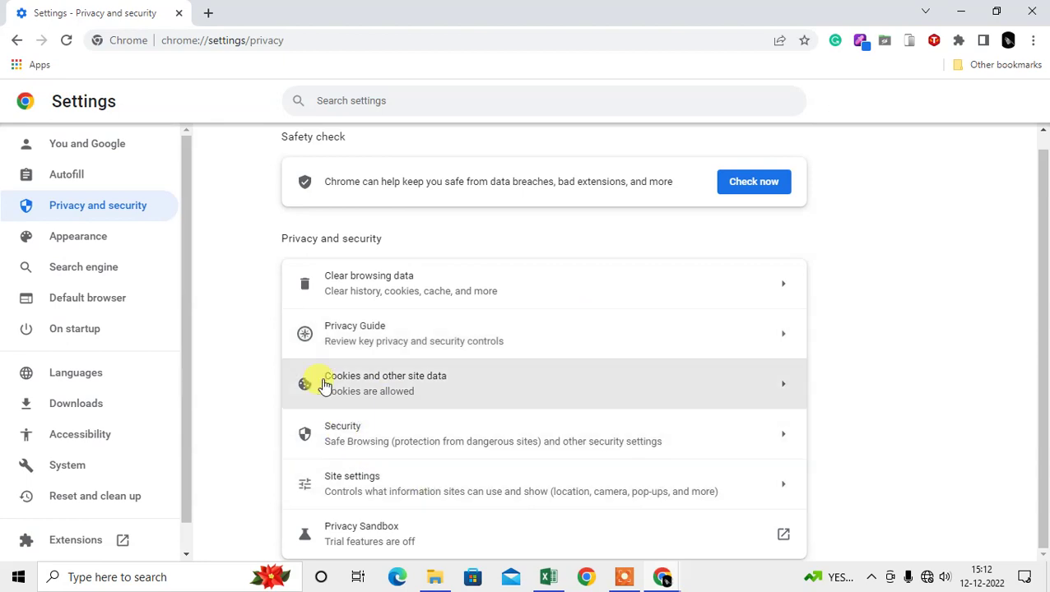
pyautogui.click(461, 485)
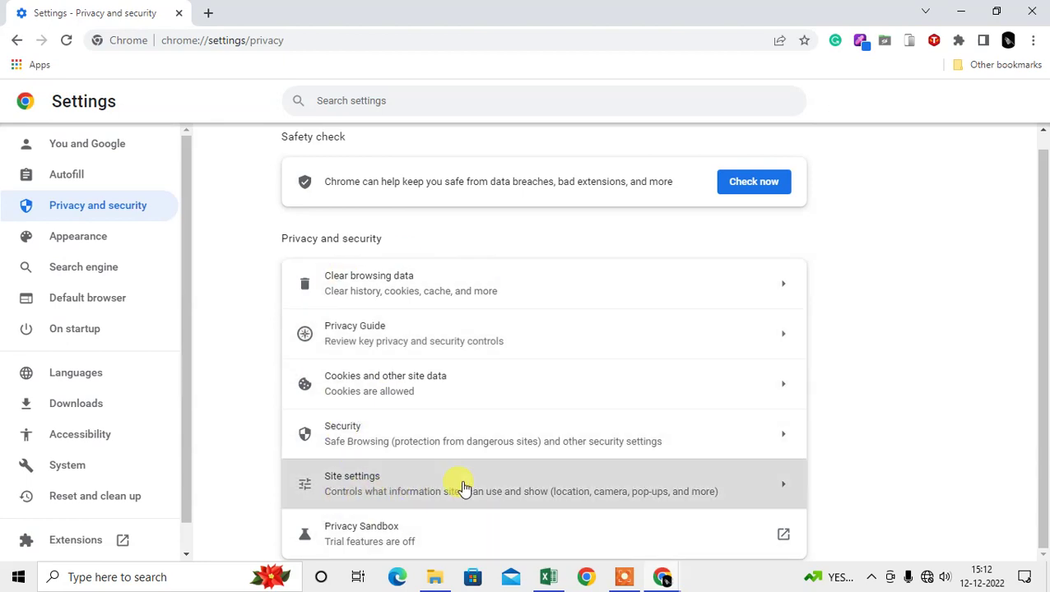
pyautogui.scroll(-7, 541, 311)
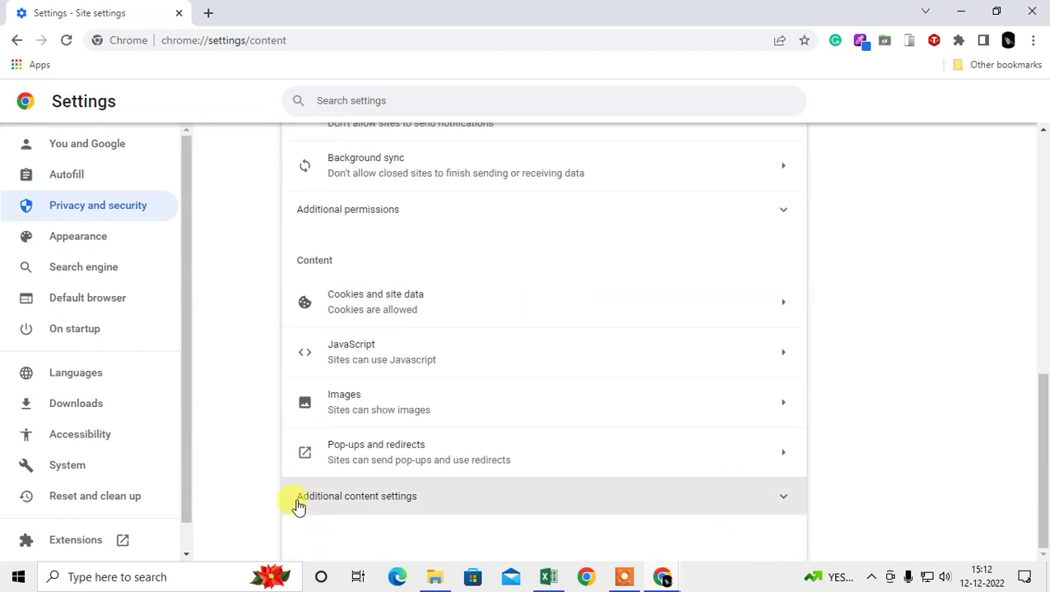
pyautogui.click(786, 498)
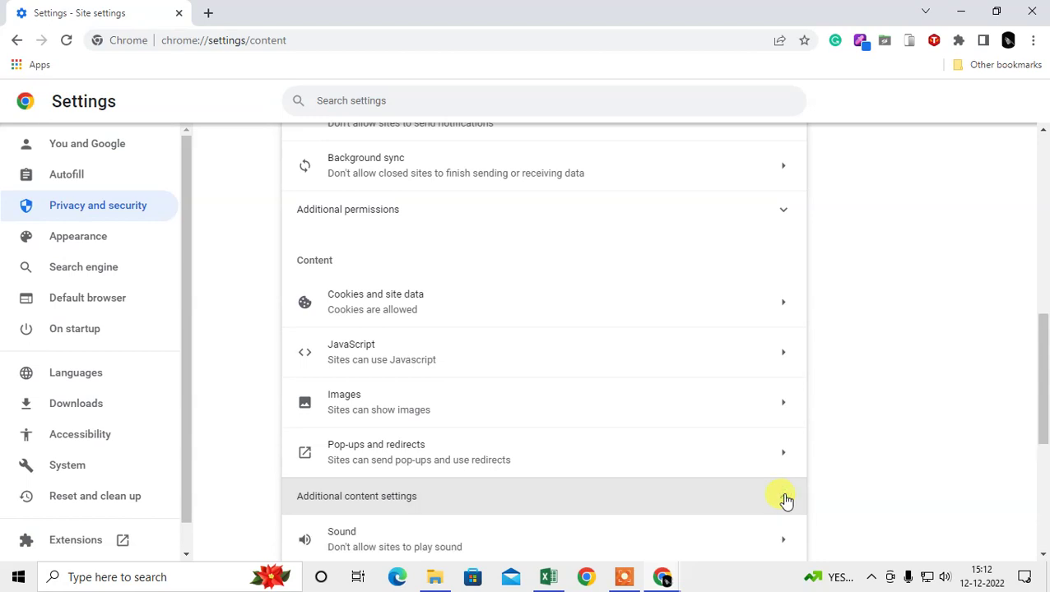
pyautogui.scroll(-4, 784, 499)
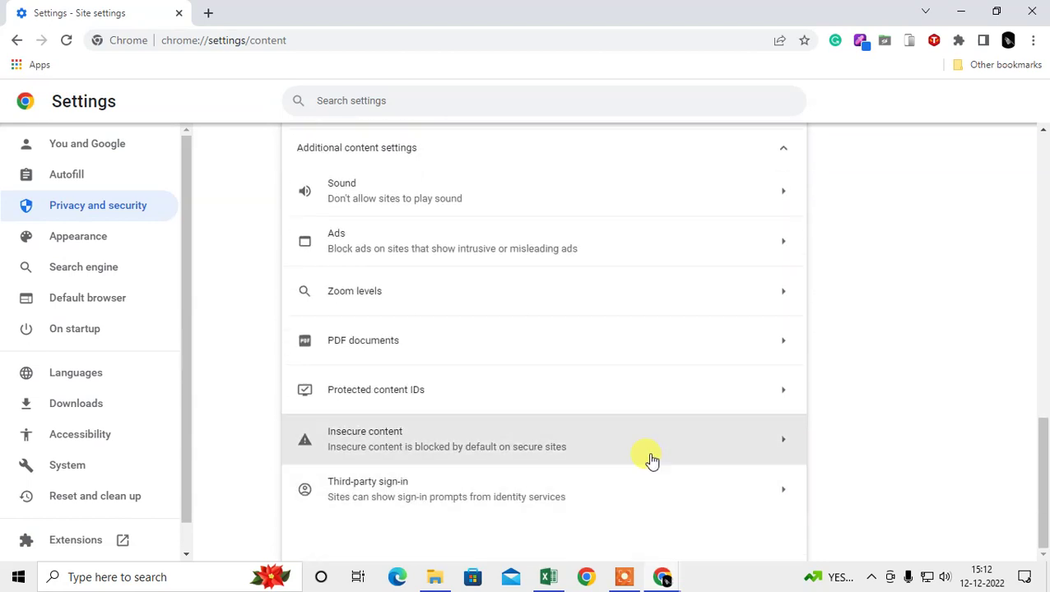
pyautogui.click(715, 344)
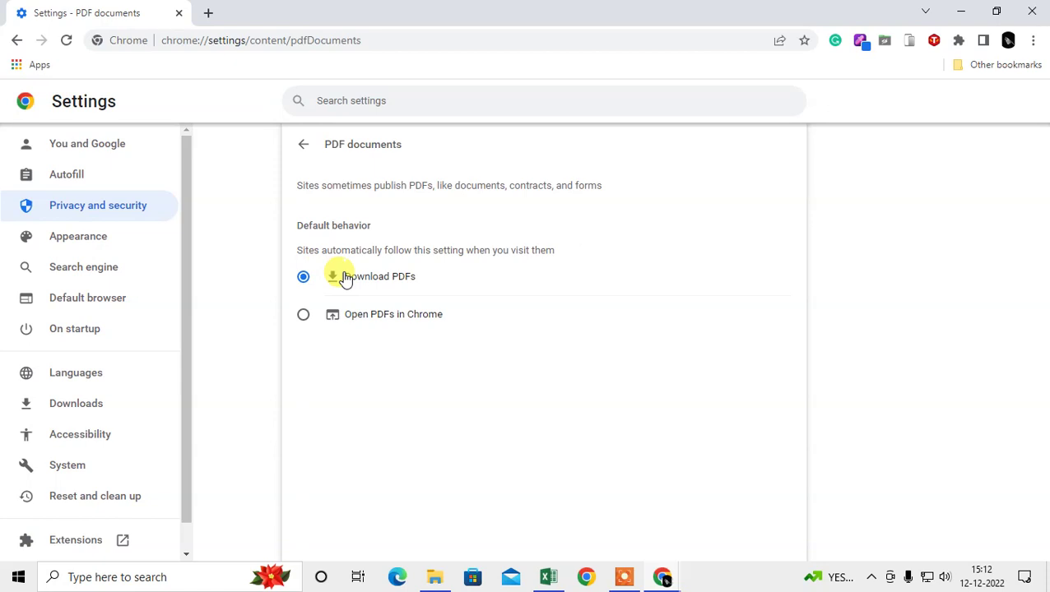
# Try the Open PDFs in Chrome default behavior, switch back to Download PDFs, and return to Site settings
pyautogui.moveTo(342, 278); pyautogui.dragTo(445, 273)
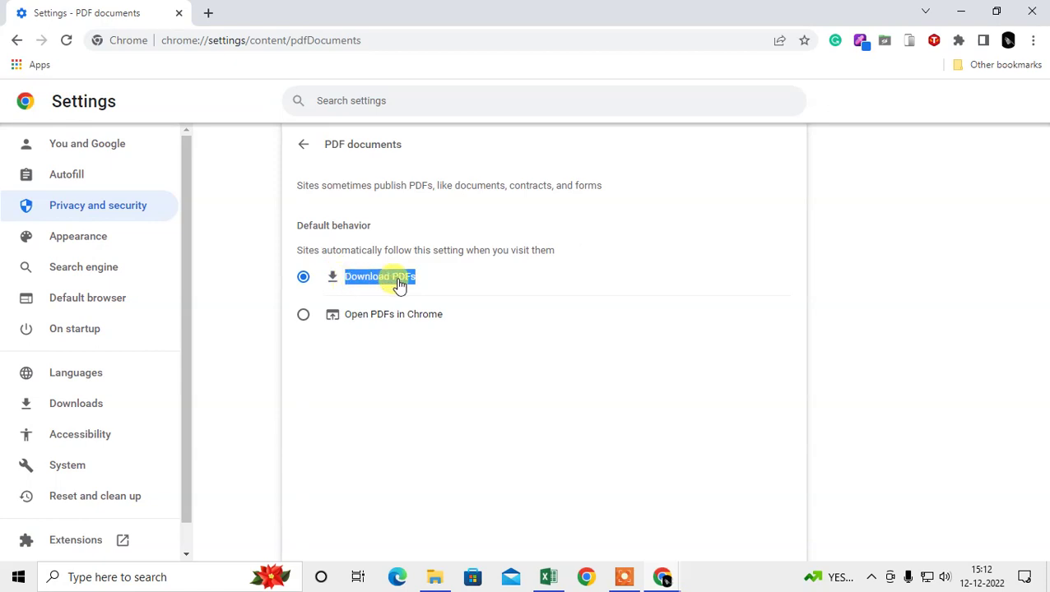
pyautogui.click(428, 281)
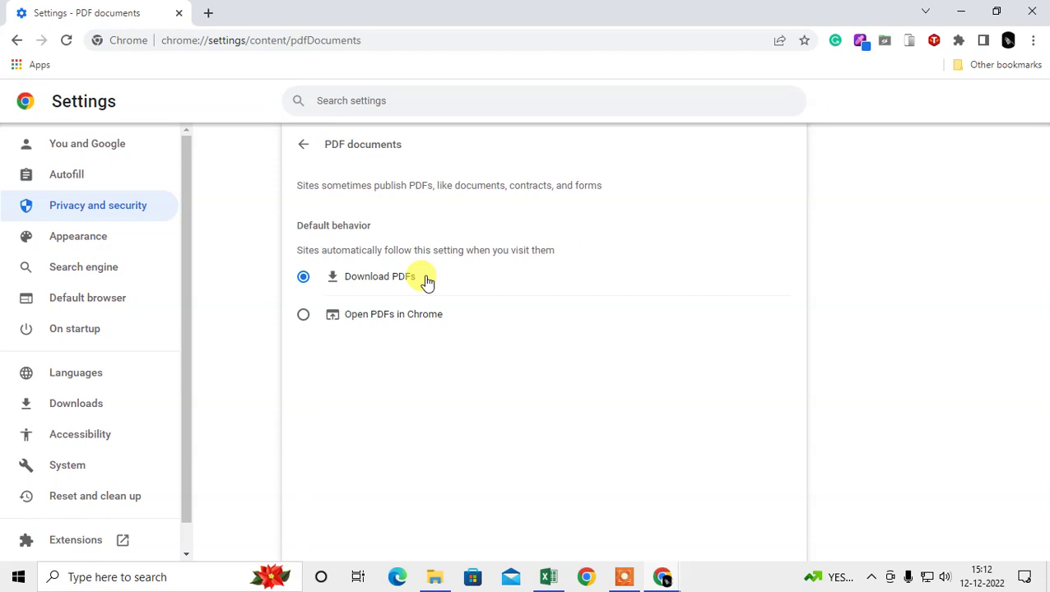
pyautogui.moveTo(428, 281); pyautogui.dragTo(344, 284)
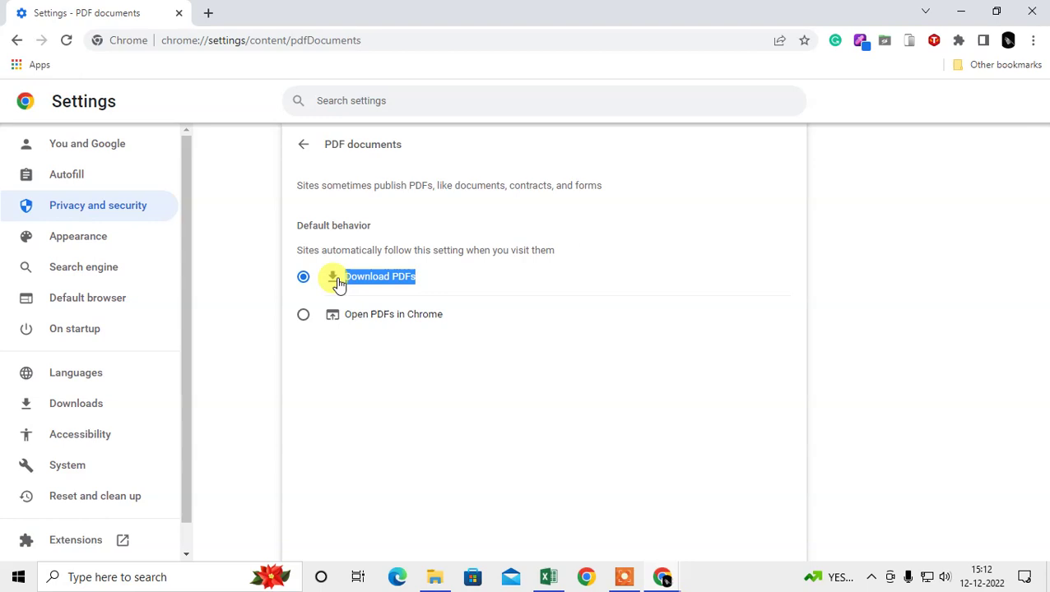
pyautogui.click(304, 318)
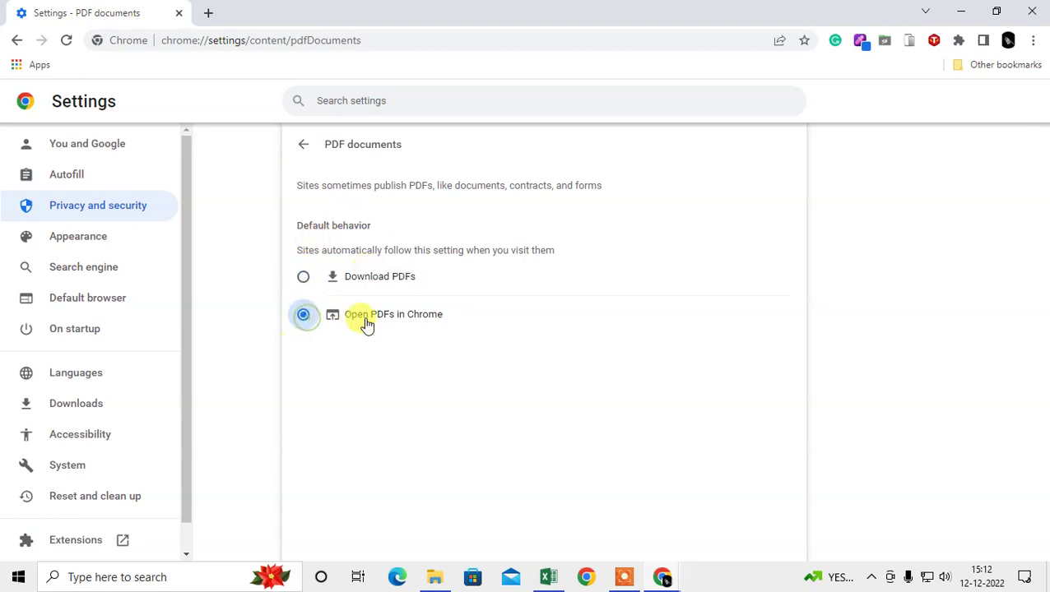
pyautogui.click(302, 280)
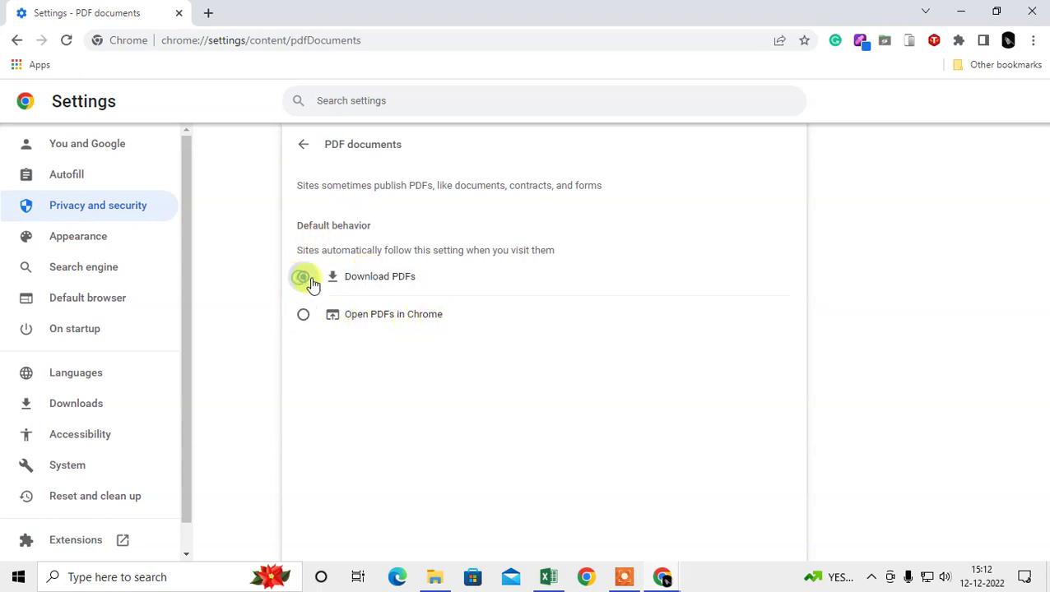
pyautogui.click(302, 144)
pyautogui.click(402, 353)
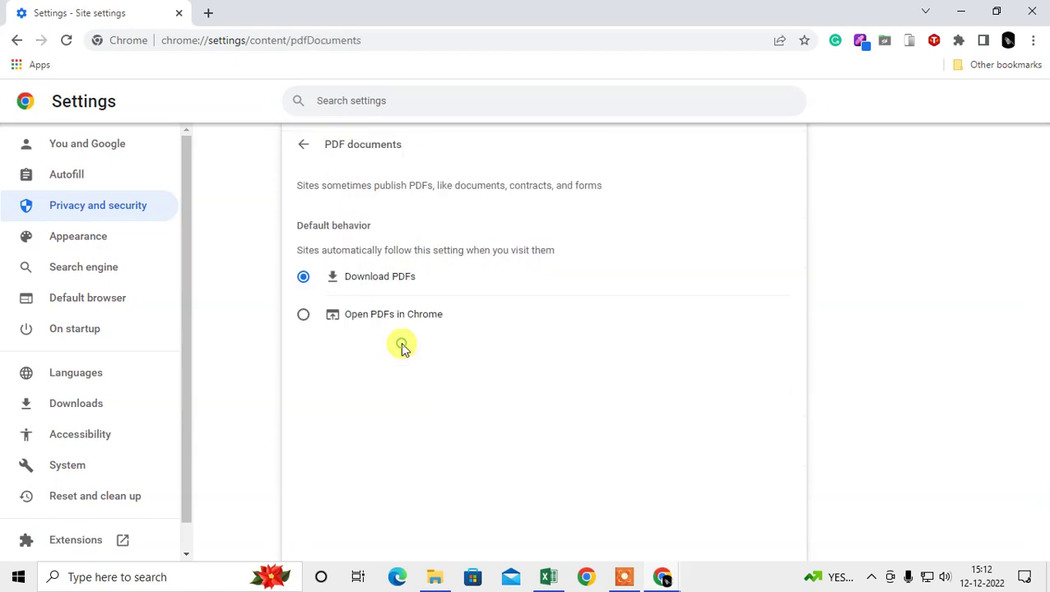
pyautogui.click(303, 145)
pyautogui.scroll(3, 302, 152)
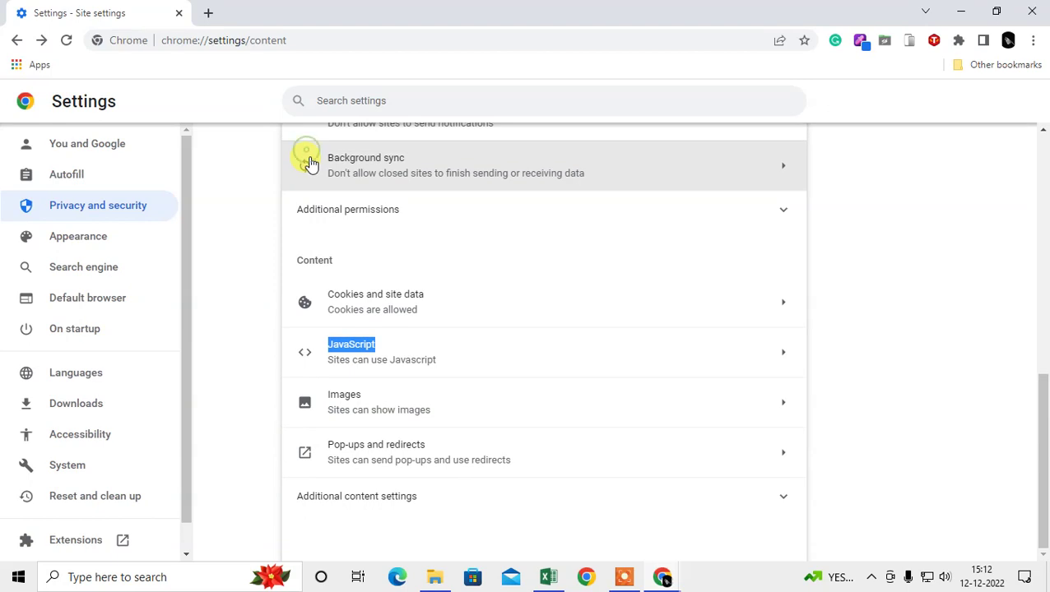
# View the browser's Downloads page from a new tab, and close the browser window
pyautogui.click(207, 11)
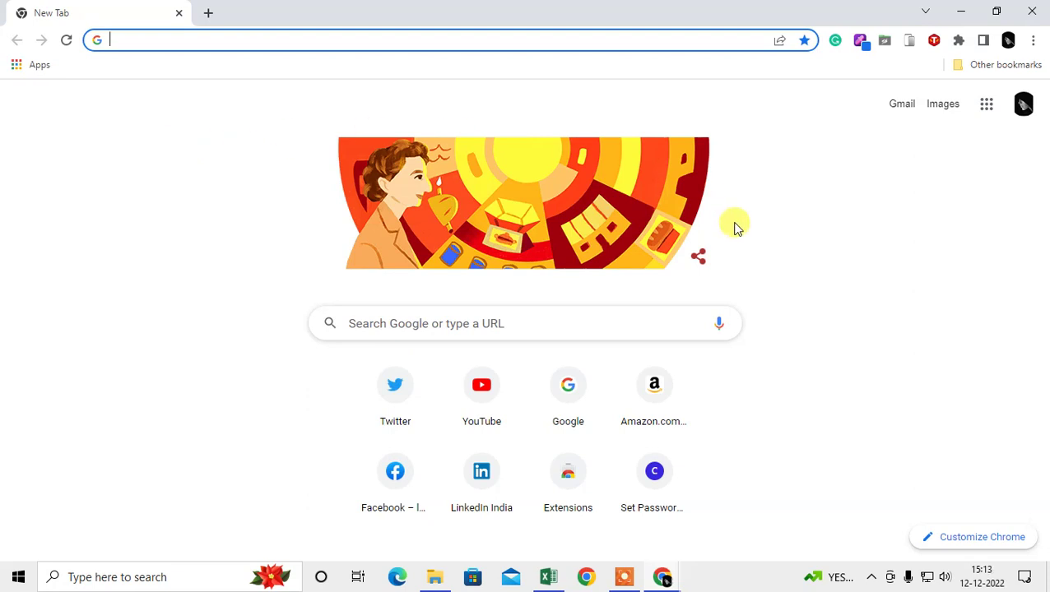
pyautogui.click(1032, 39)
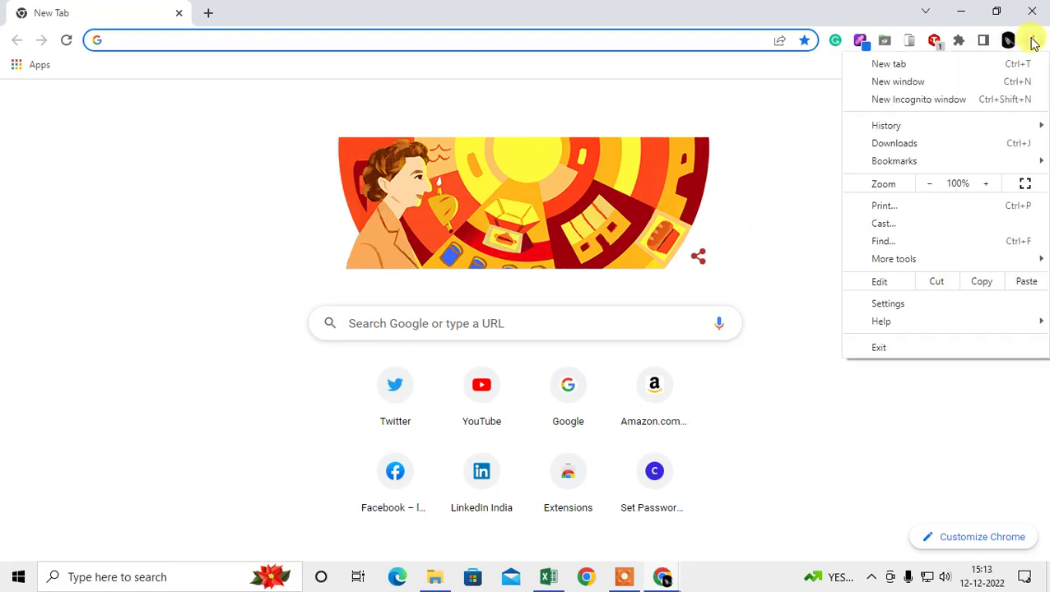
pyautogui.click(894, 143)
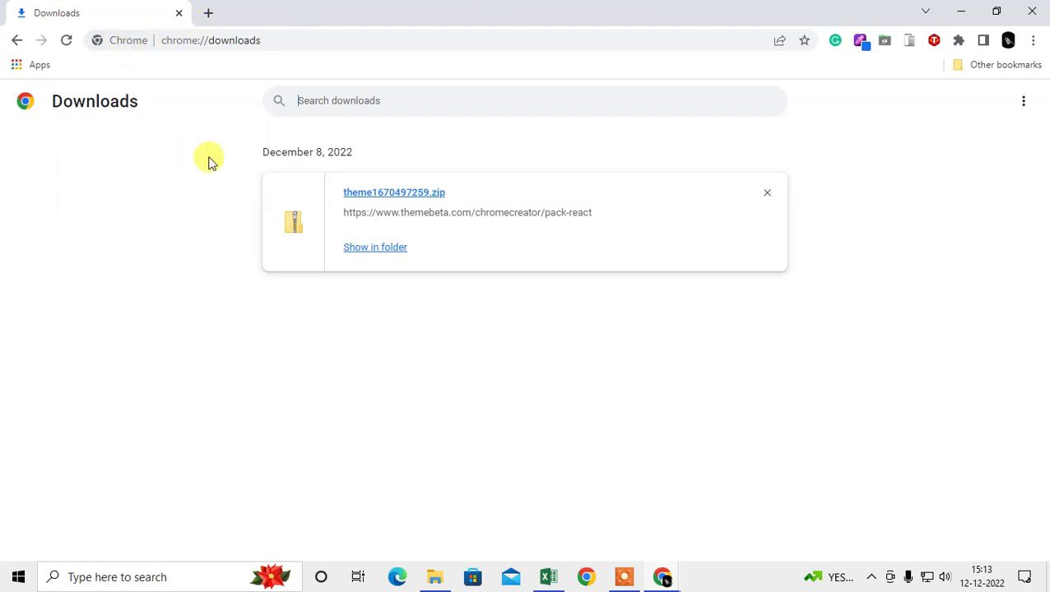
pyautogui.click(1040, 9)
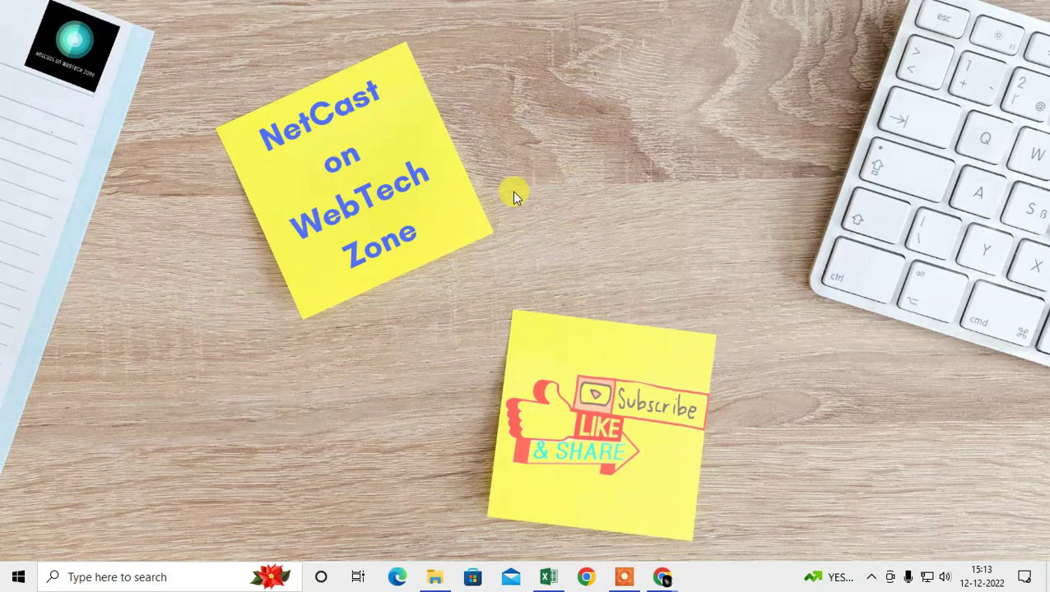
pyautogui.rightClick(529, 114)
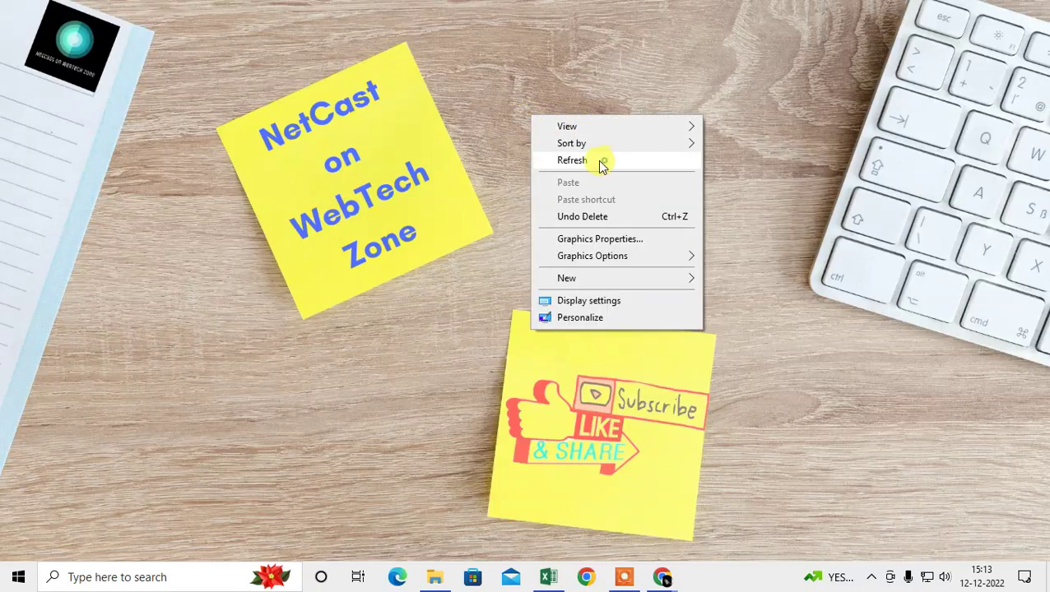
pyautogui.click(605, 164)
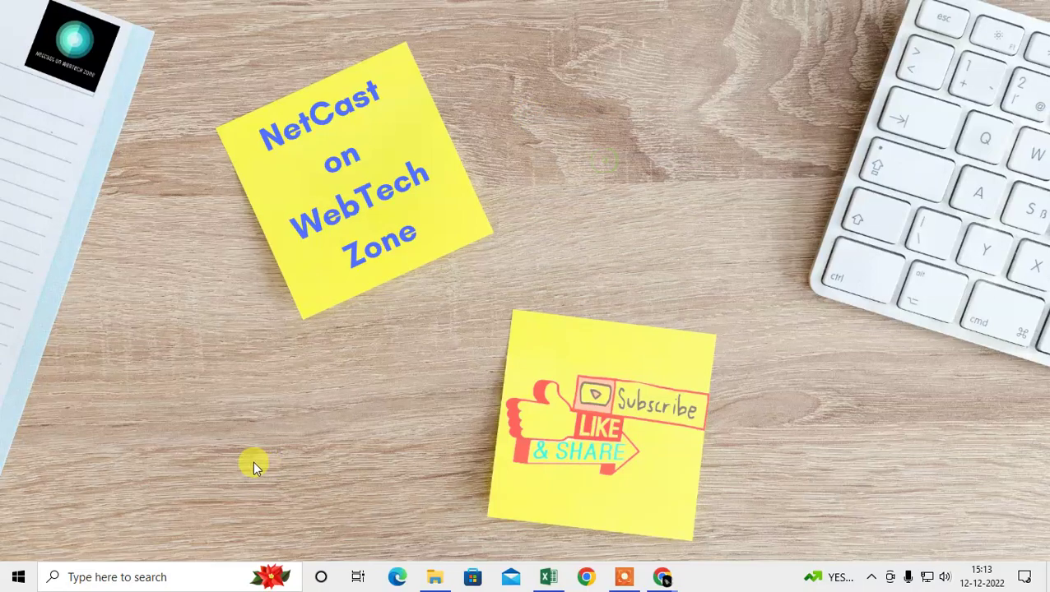
pyautogui.rightClick(603, 144)
pyautogui.click(679, 195)
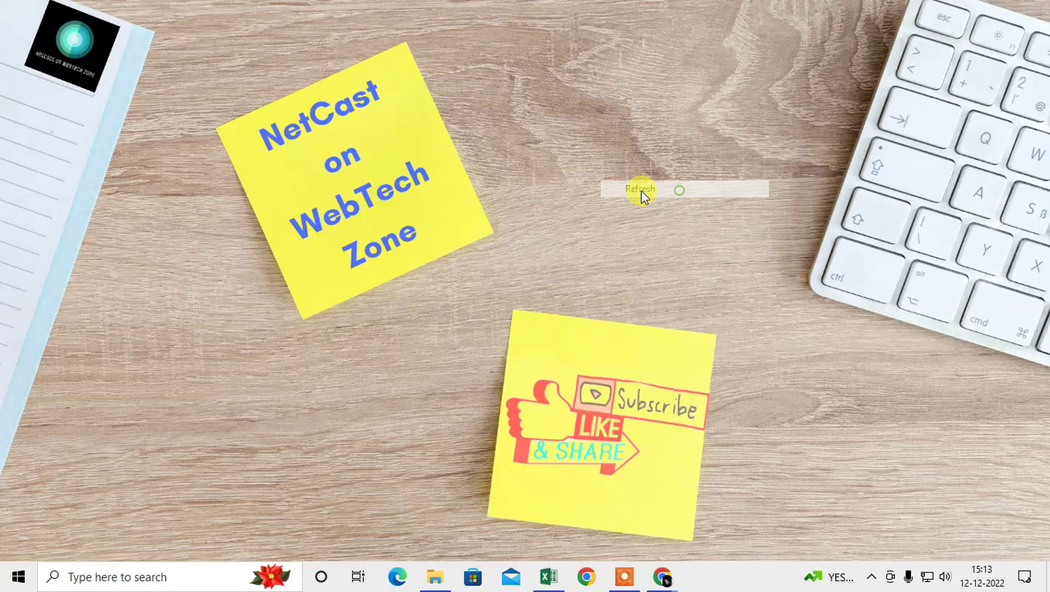
# Switch to File Explorer, view the PDF in the Netcast test folder with its default reader, and close it
pyautogui.moveTo(442, 584)
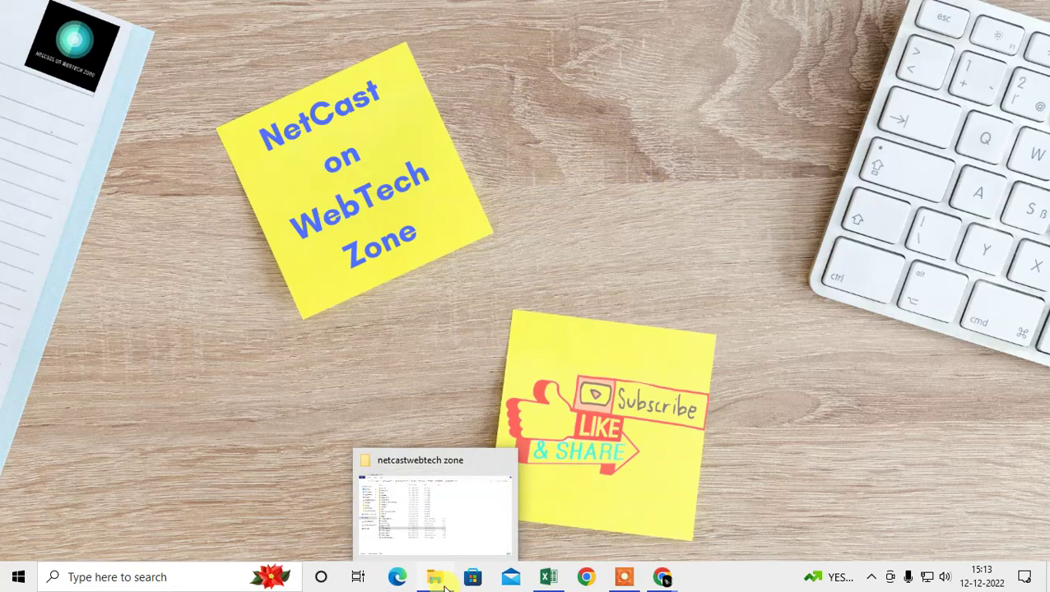
pyautogui.click(444, 586)
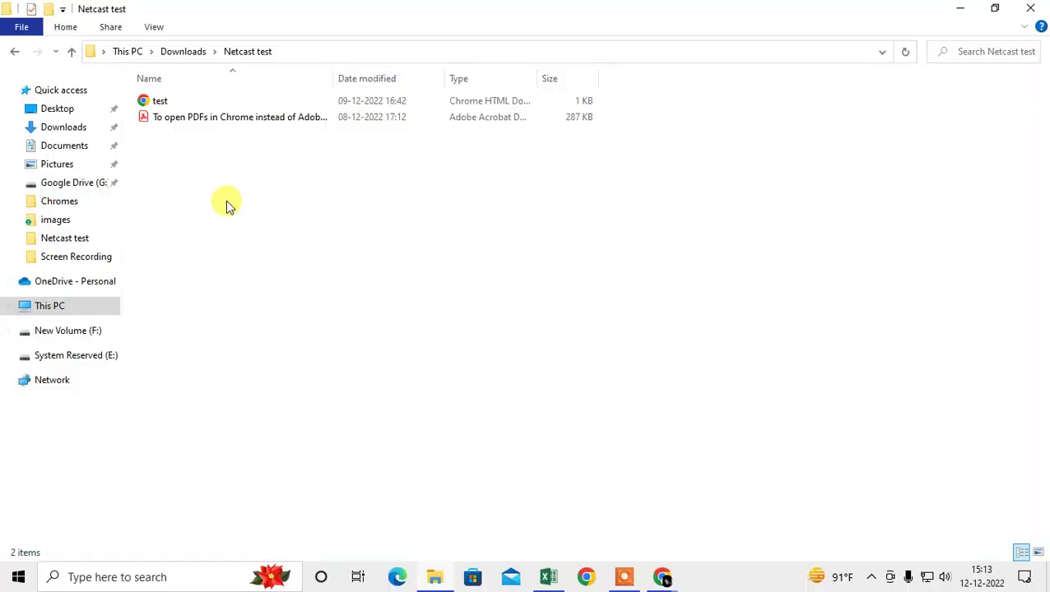
pyautogui.click(178, 120)
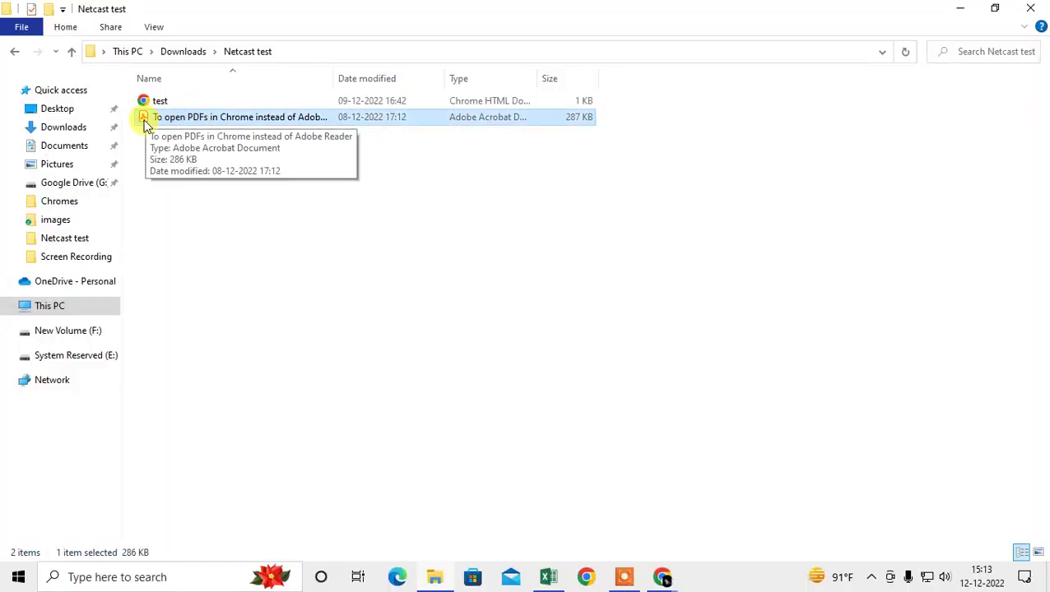
pyautogui.doubleClick(202, 119)
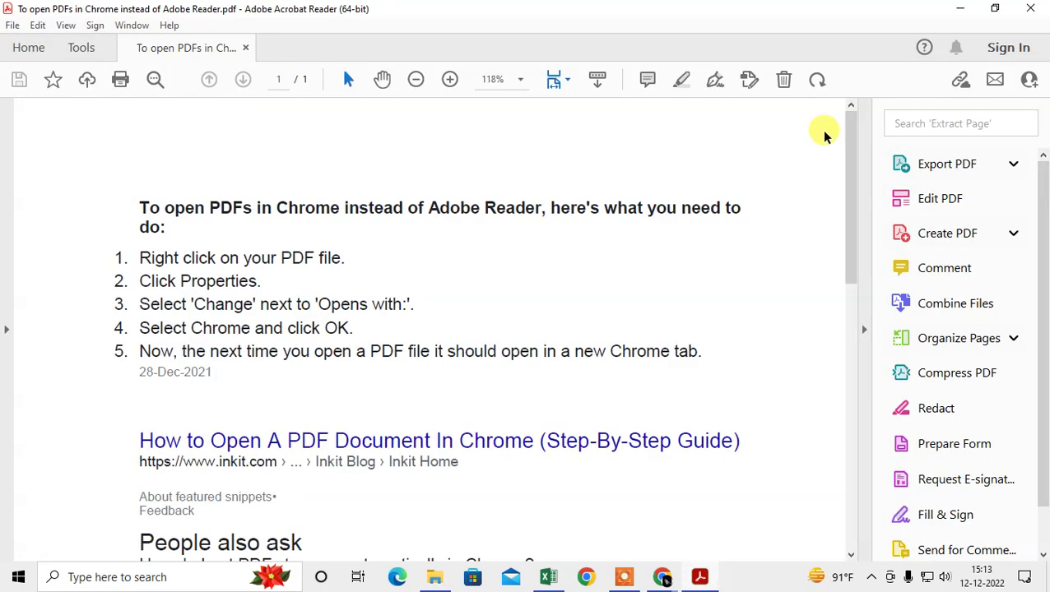
pyautogui.click(1030, 8)
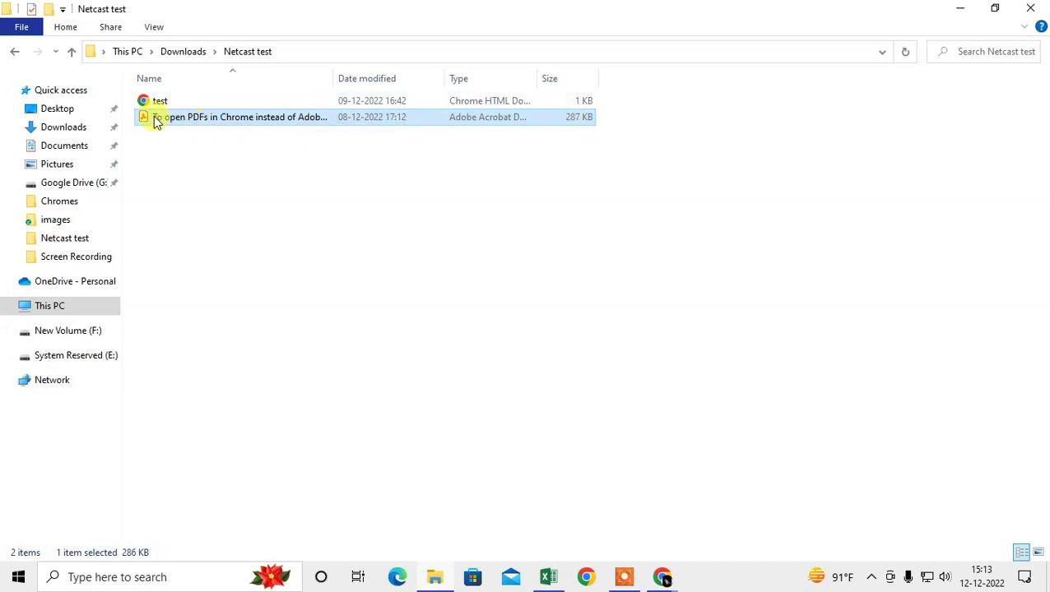
# Bring up the dialog for choosing another app to open the PDF file in the Netcast test folder
pyautogui.doubleClick(154, 117)
pyautogui.rightClick(153, 117)
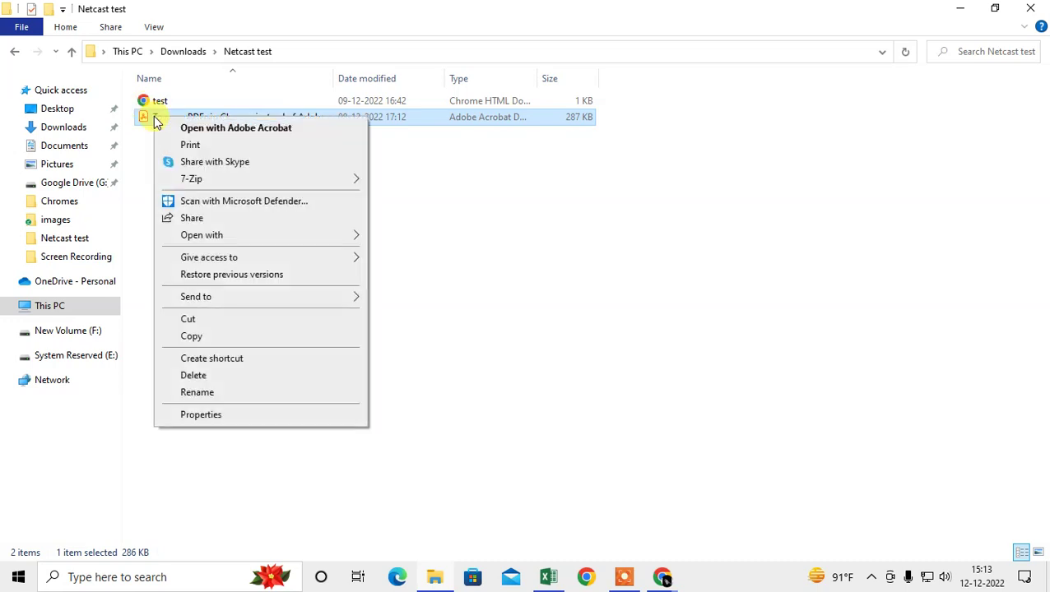
pyautogui.moveTo(304, 237)
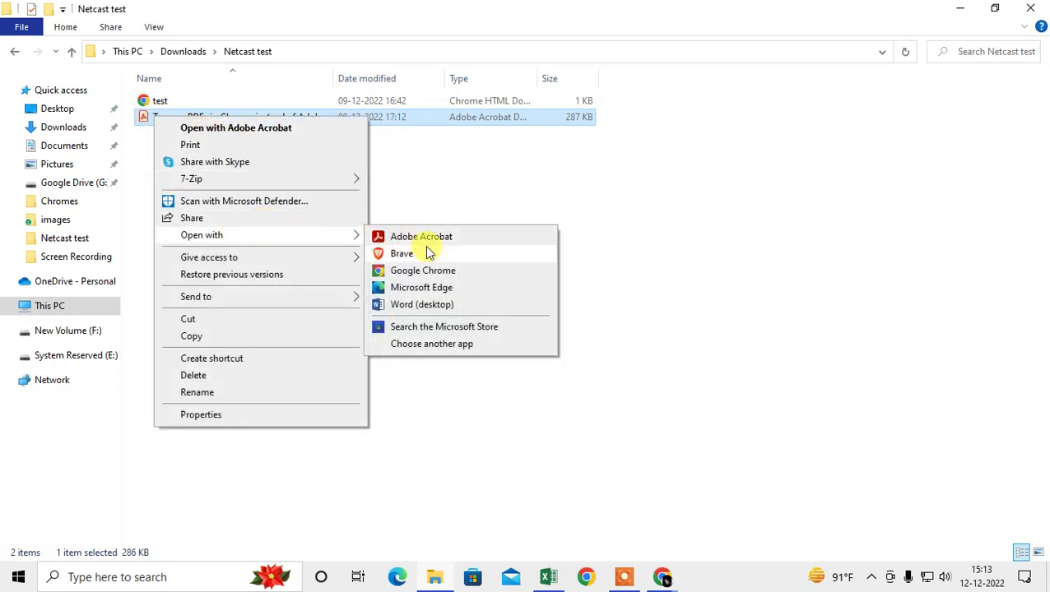
pyautogui.click(431, 344)
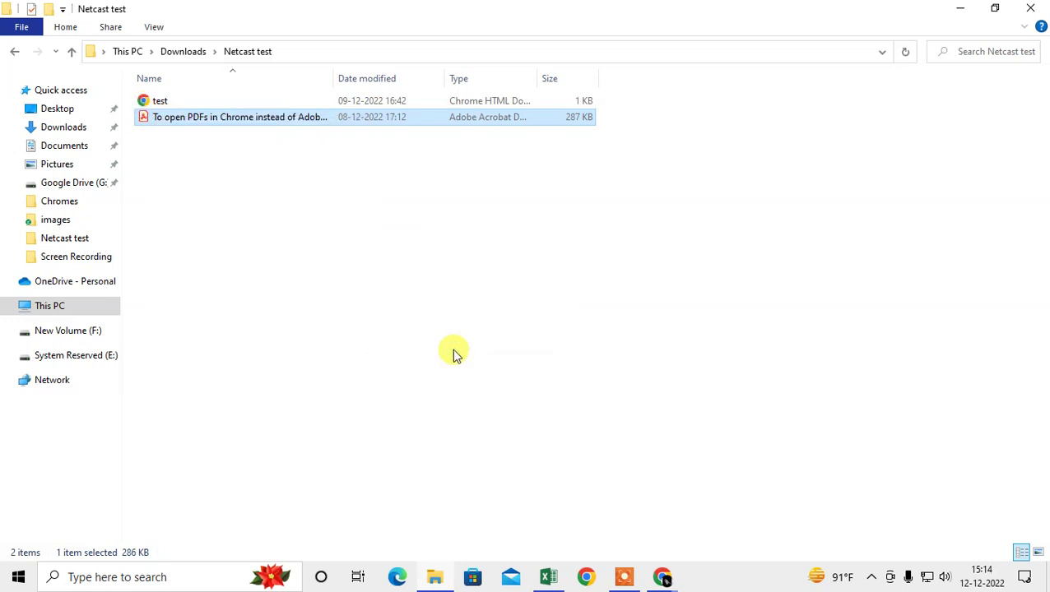
# Examine the current, featured and other apps offered for opening the PDF file
pyautogui.scroll(-2, 507, 385)
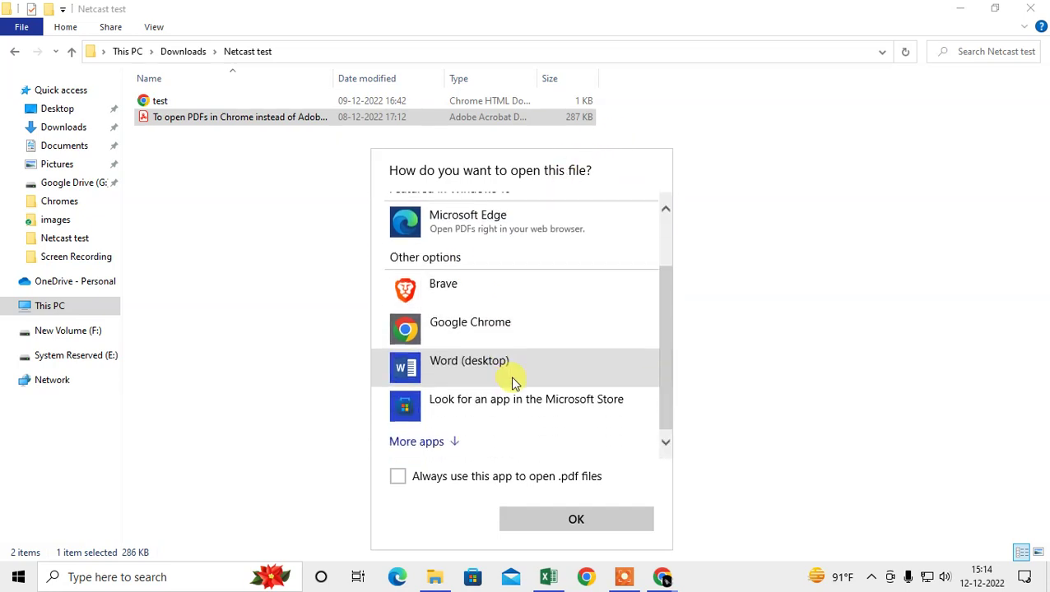
pyautogui.scroll(2, 518, 345)
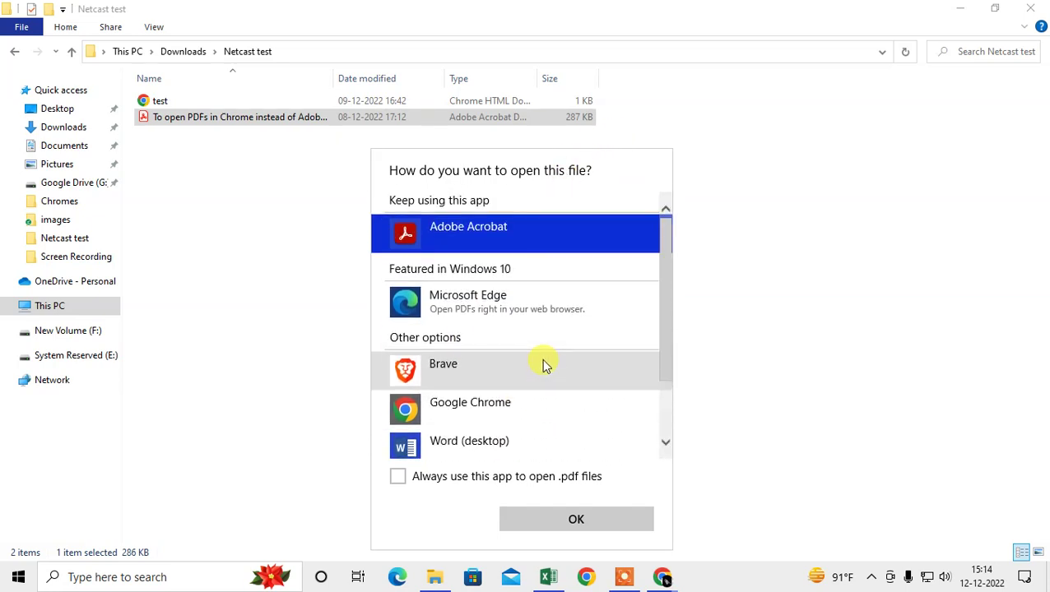
pyautogui.scroll(-2, 495, 271)
pyautogui.scroll(2, 476, 277)
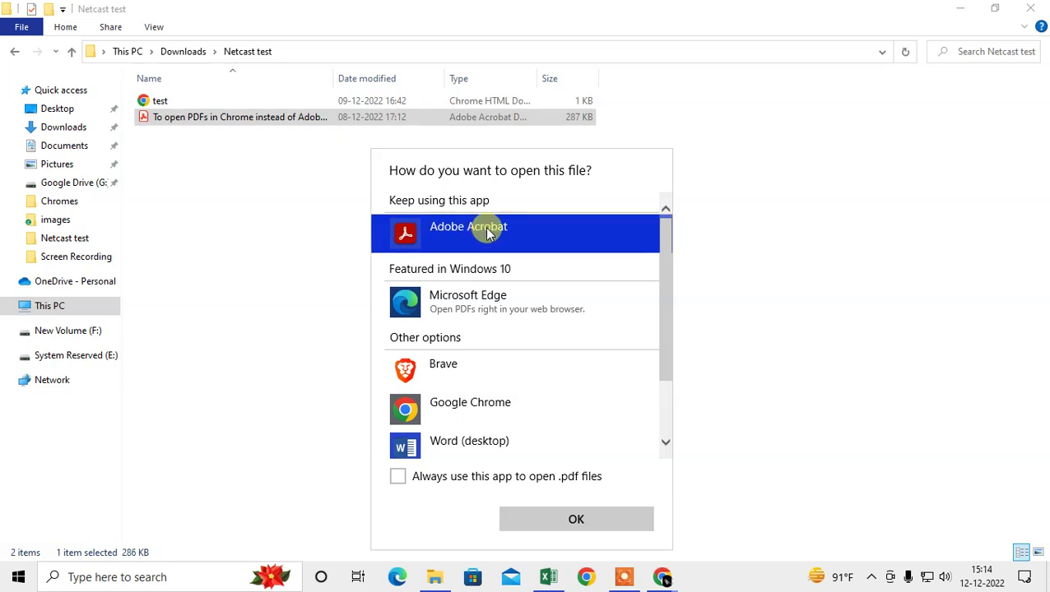
pyautogui.scroll(-2, 506, 321)
pyautogui.scroll(2, 510, 337)
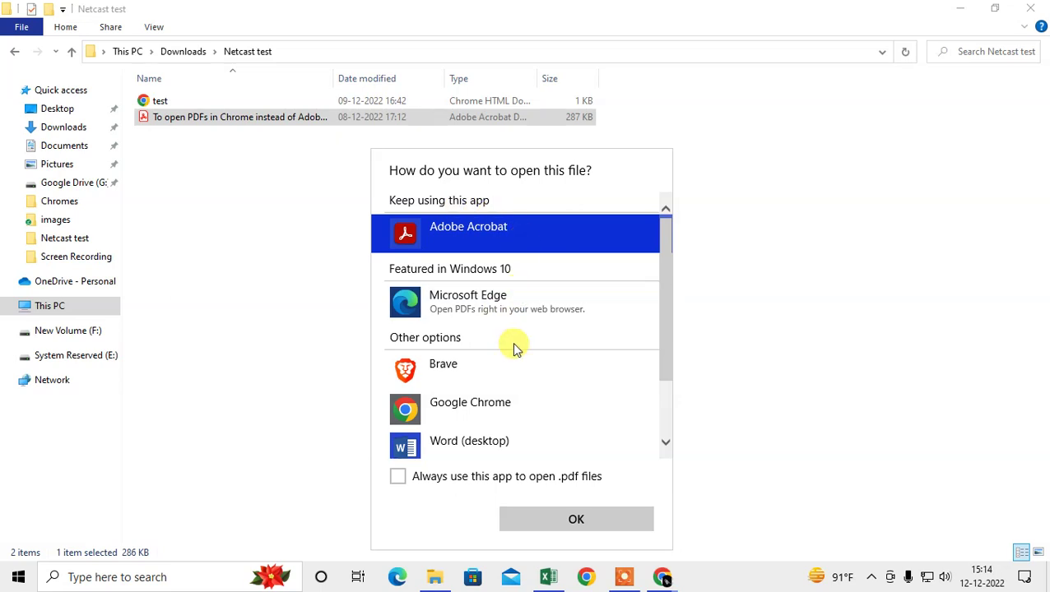
pyautogui.scroll(-2, 511, 344)
# Expand the choices to more apps and look through the full list of programs for opening the PDF
pyautogui.click(436, 436)
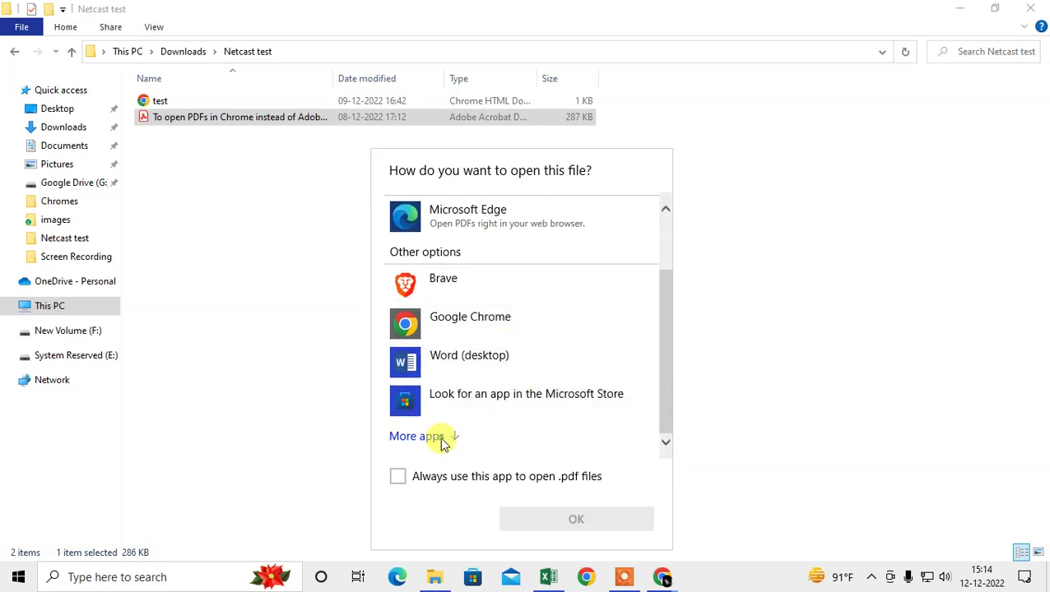
pyautogui.scroll(-3, 489, 333)
pyautogui.scroll(-3, 494, 333)
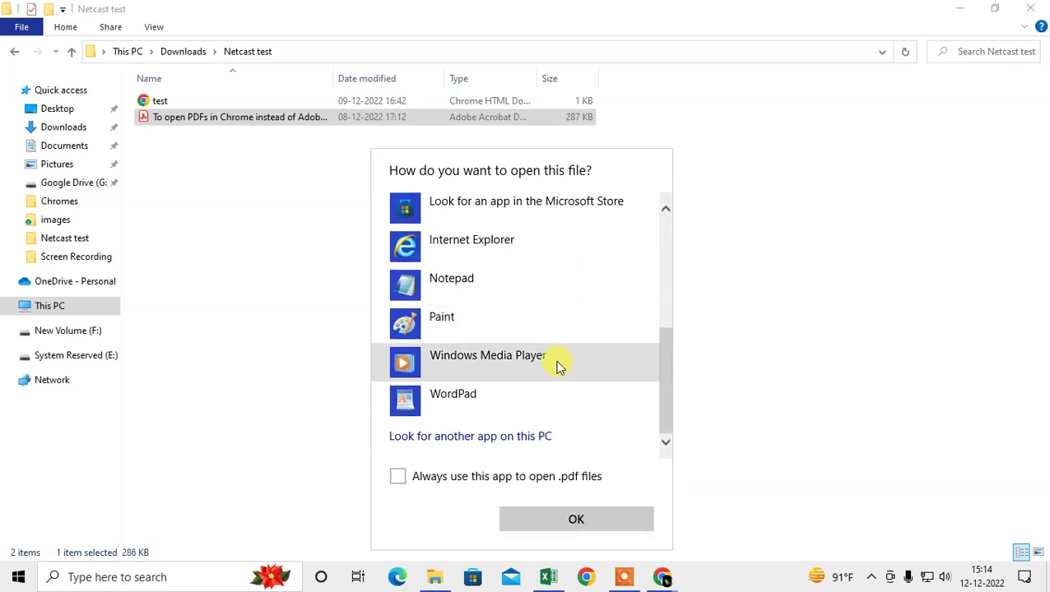
pyautogui.scroll(1, 512, 402)
pyautogui.scroll(2, 512, 402)
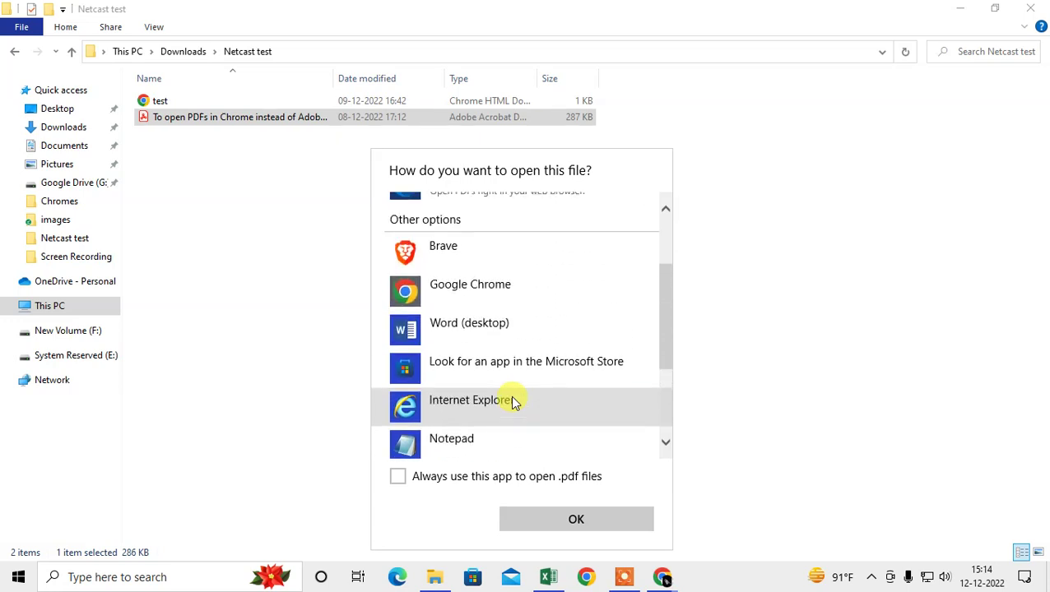
pyautogui.scroll(3, 511, 401)
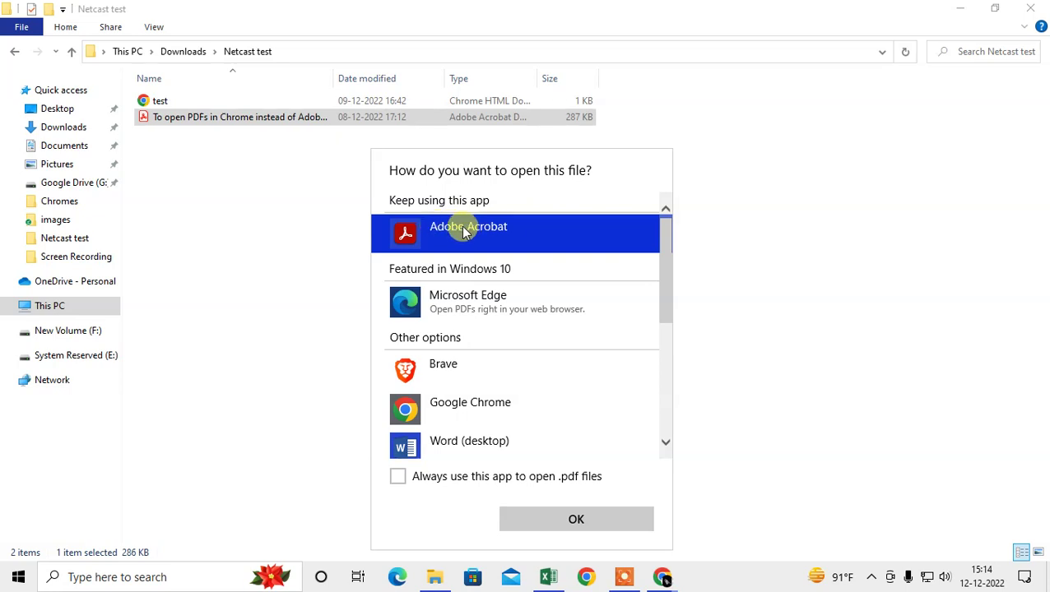
pyautogui.scroll(-5, 462, 233)
pyautogui.scroll(5, 469, 362)
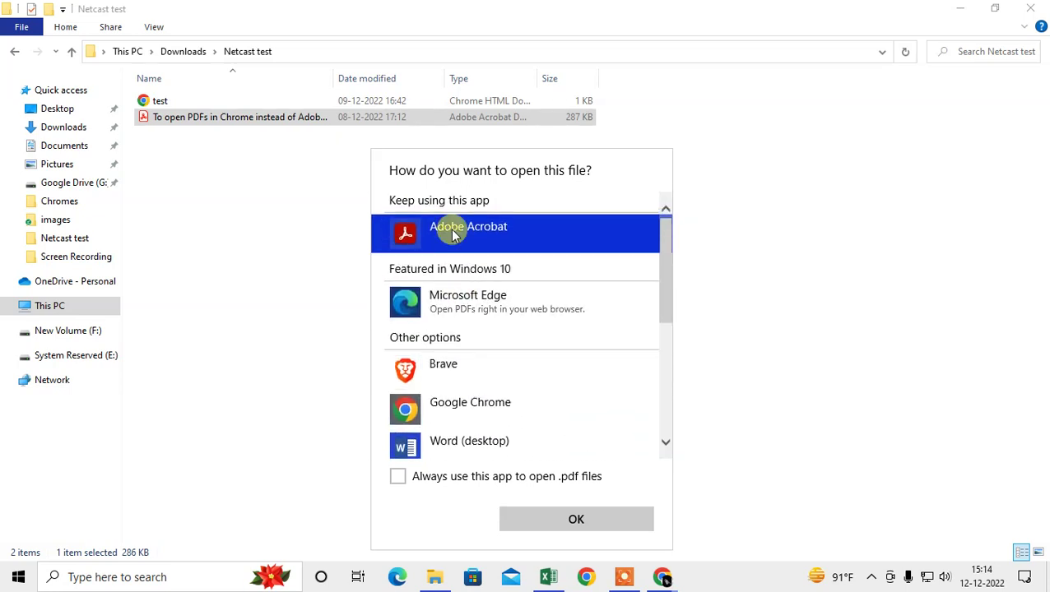
pyautogui.scroll(-5, 442, 345)
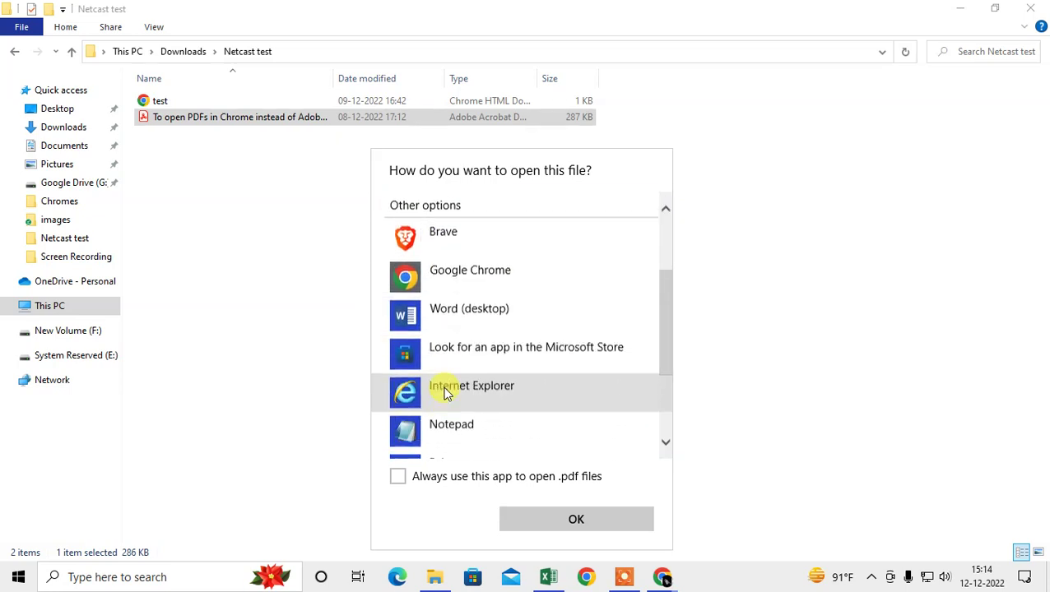
# Set Adobe Acrobat as the app always used to open .pdf files, and close the opened PDF to return to the desktop
pyautogui.click(397, 478)
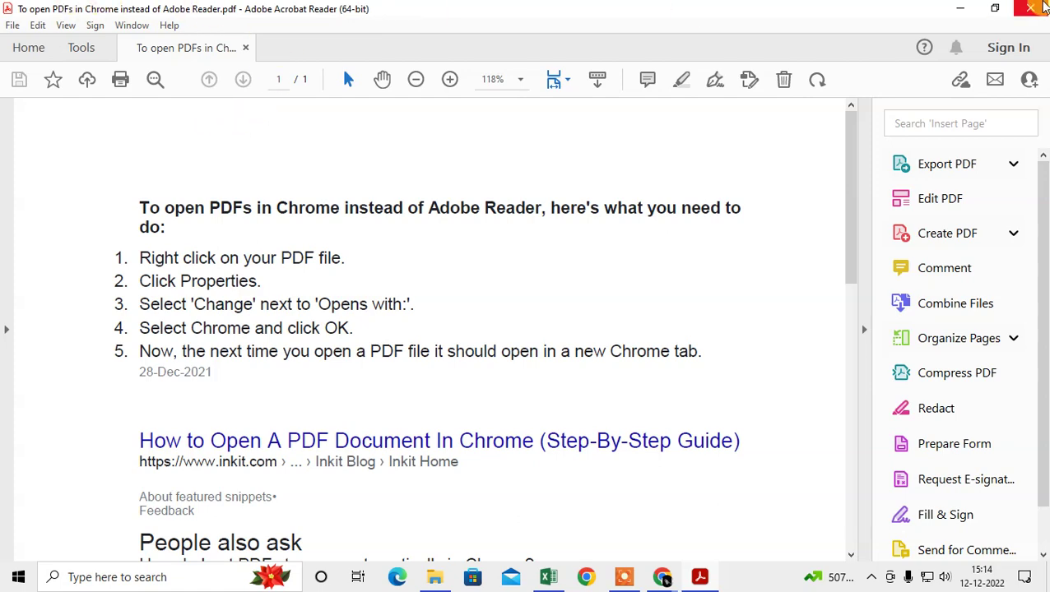
pyautogui.click(1033, 8)
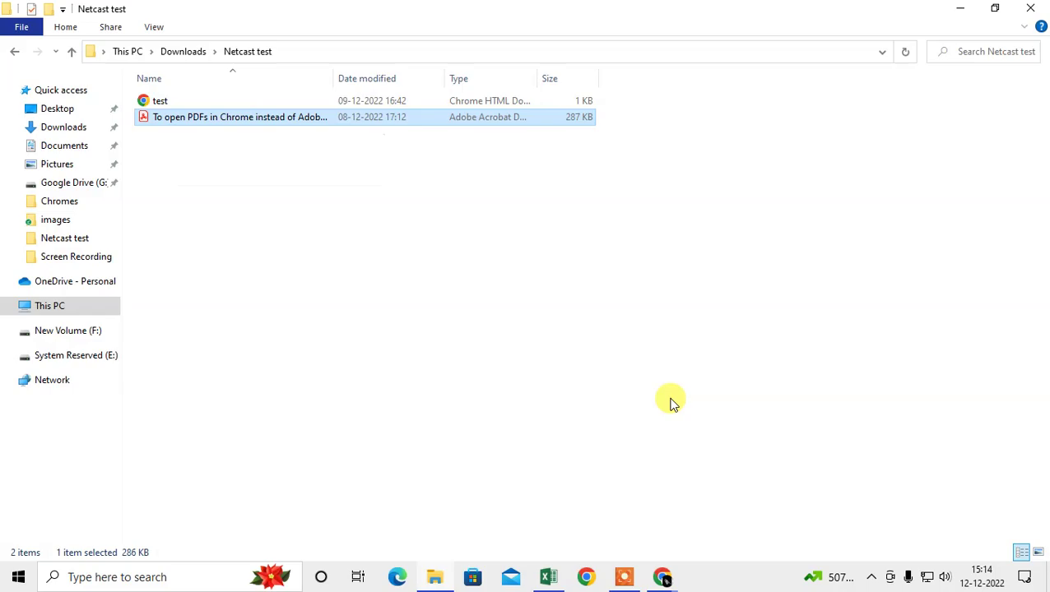
pyautogui.press('super+d')
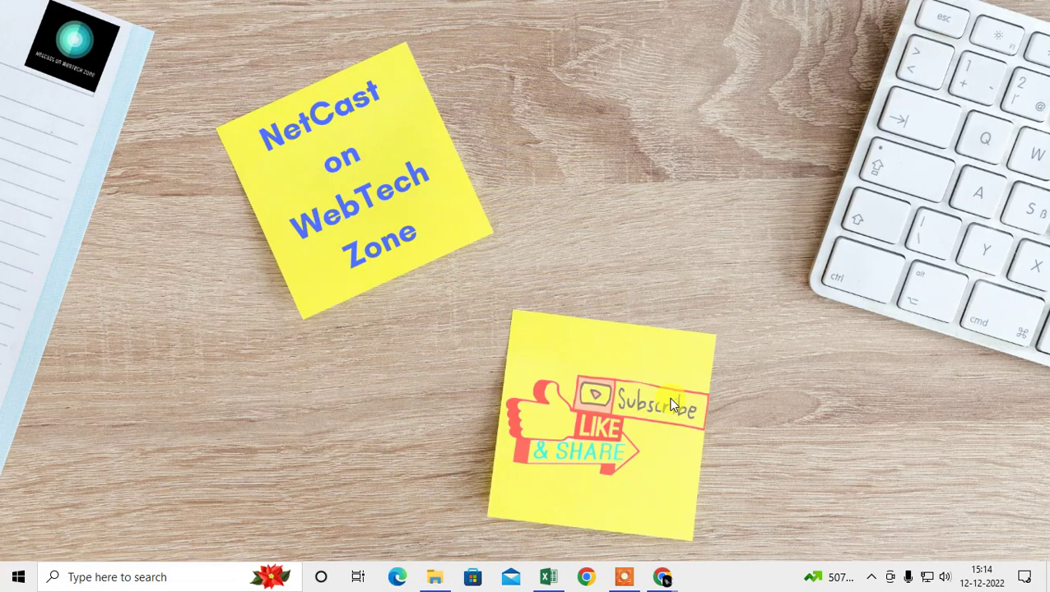